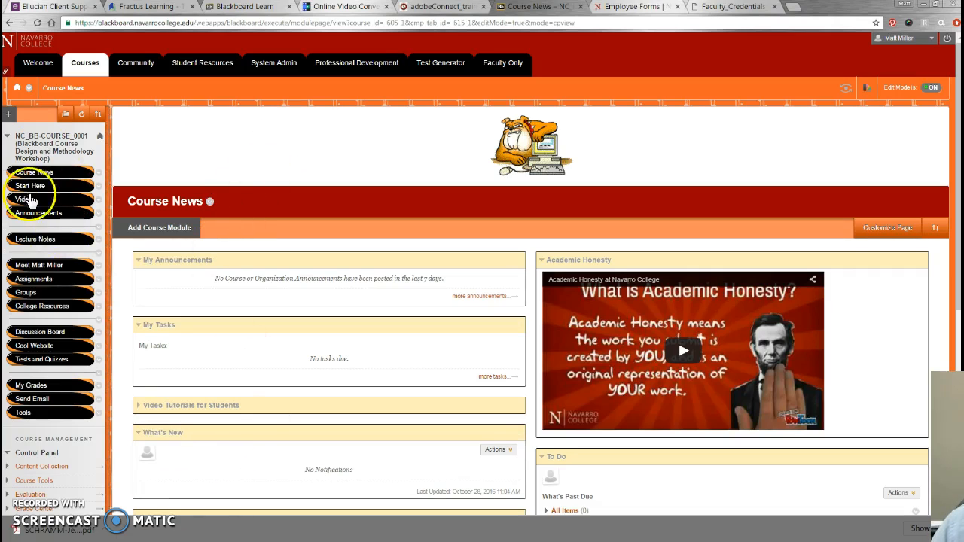
Step: Start creating a new single Manual Enroll Group from the course's Groups content area
left_click(27, 298)
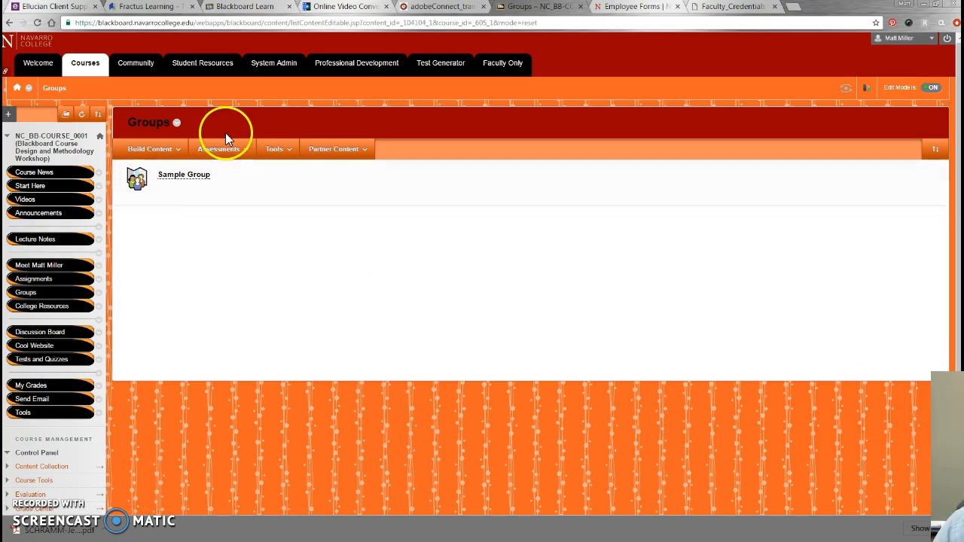
mouse_move(229, 155)
left_click(275, 150)
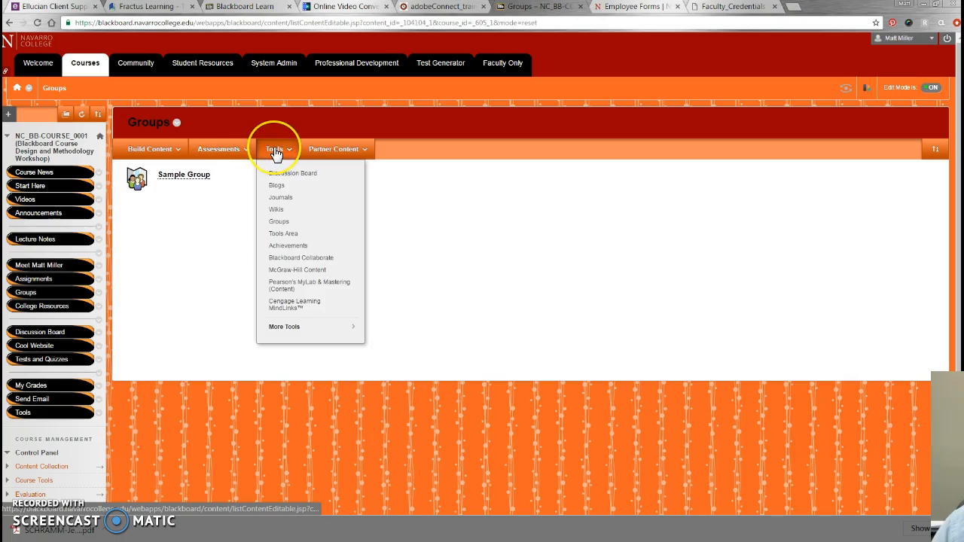
left_click(277, 224)
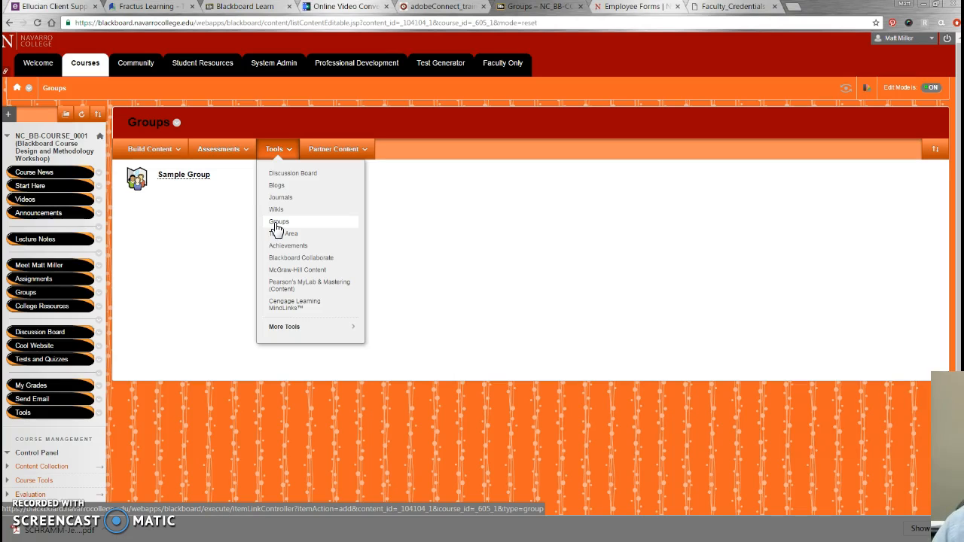
left_click(276, 224)
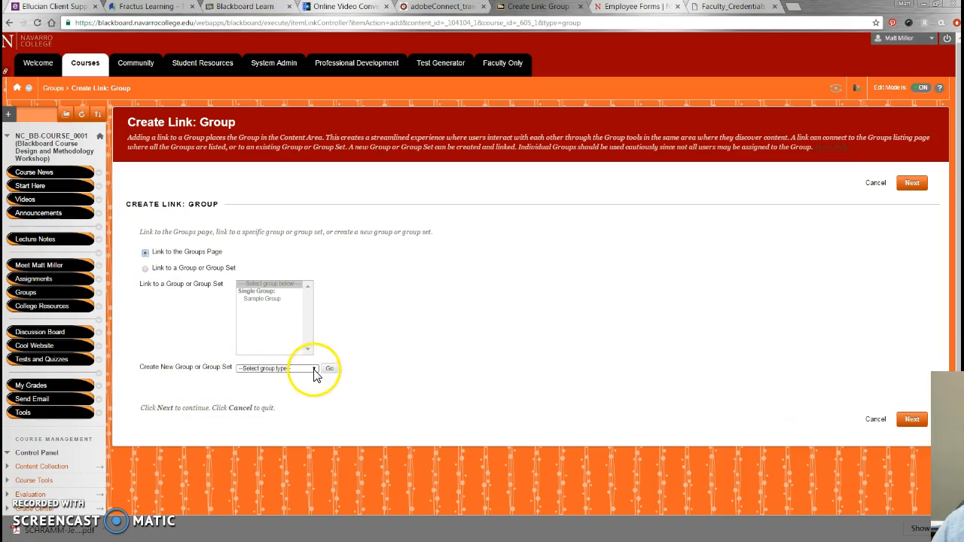
left_click(315, 372)
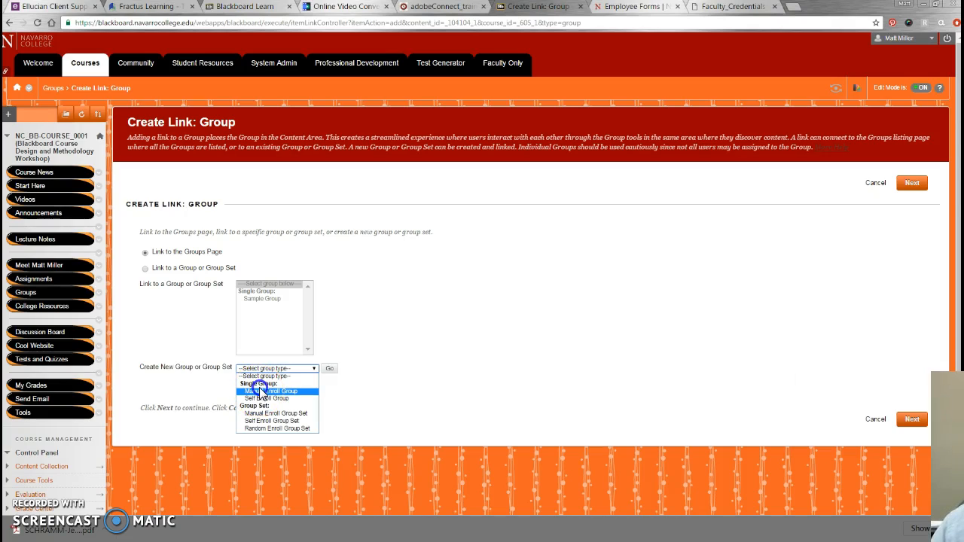
left_click(260, 391)
left_click(330, 368)
Step: Name the new group "Sample Group 2"
left_click(301, 222)
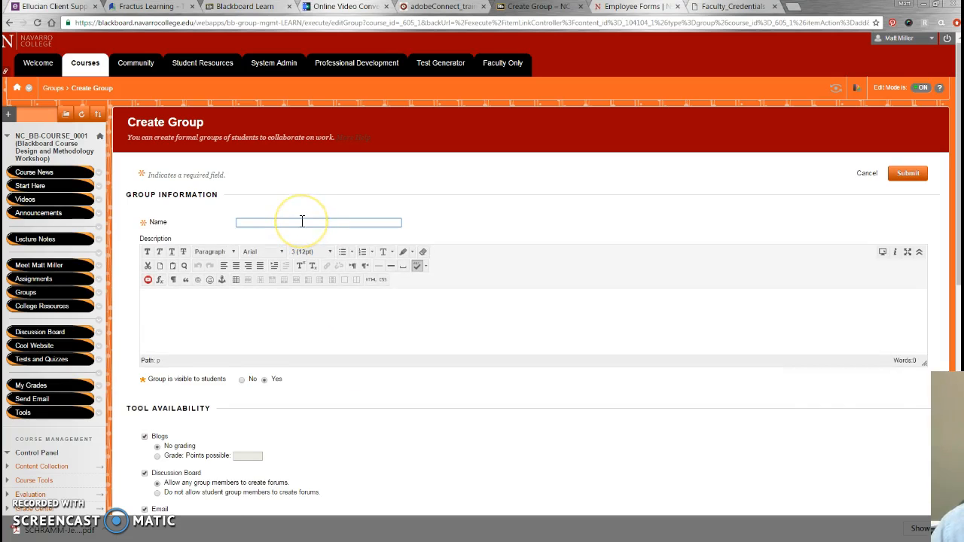
type("Sample")
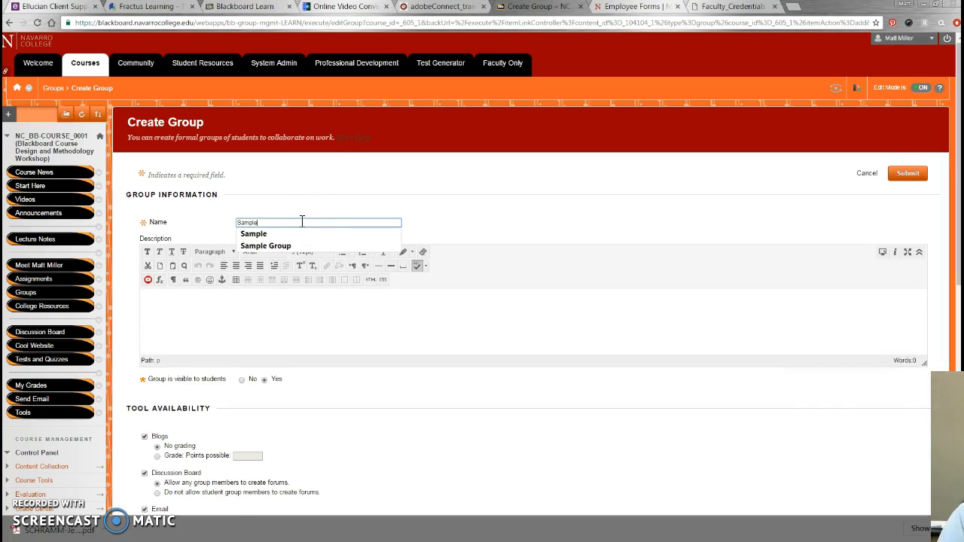
type(" Group 2")
scroll(387, 388, "down", 2)
type("Group")
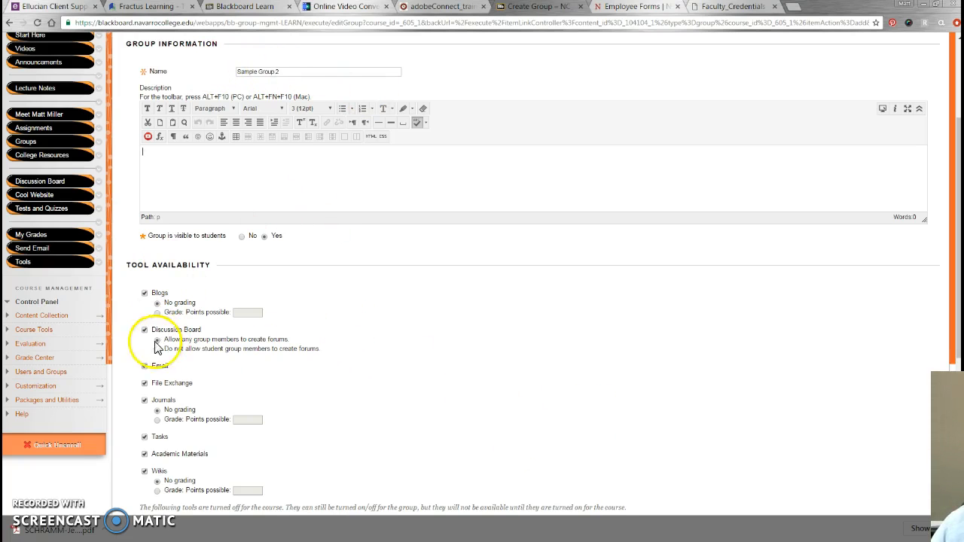
Step: Add student103, student104 and student105 as members of the new group
scroll(493, 420, "down", 1)
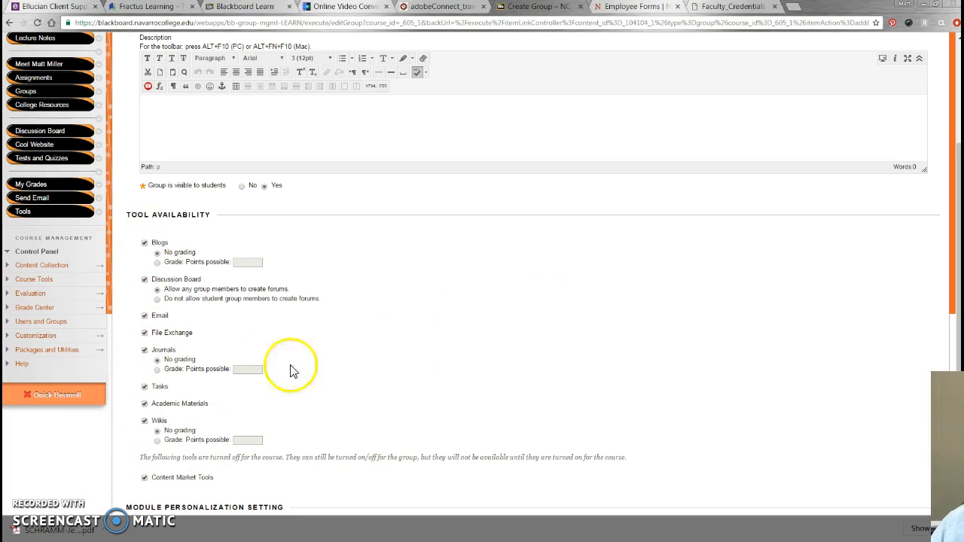
scroll(332, 392, "down", 2)
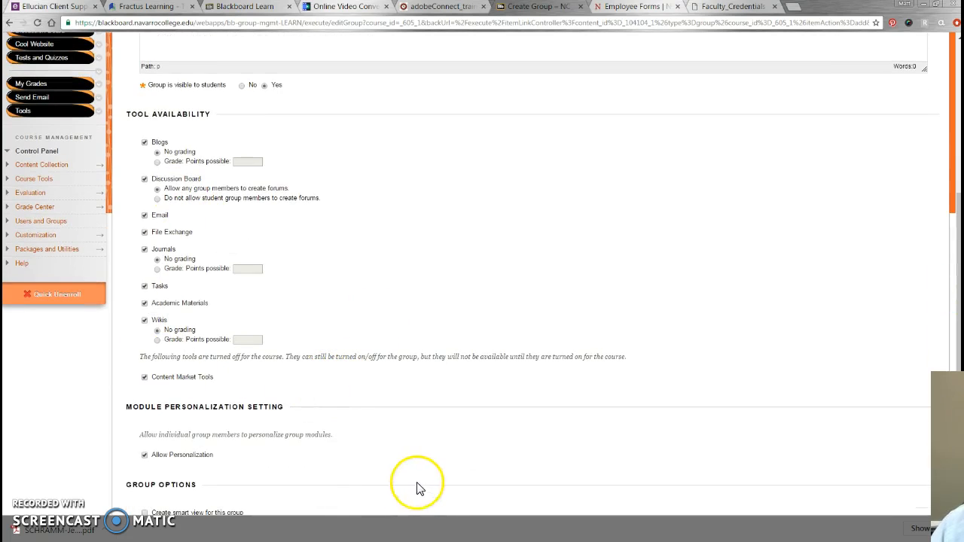
scroll(418, 484, "up", 1)
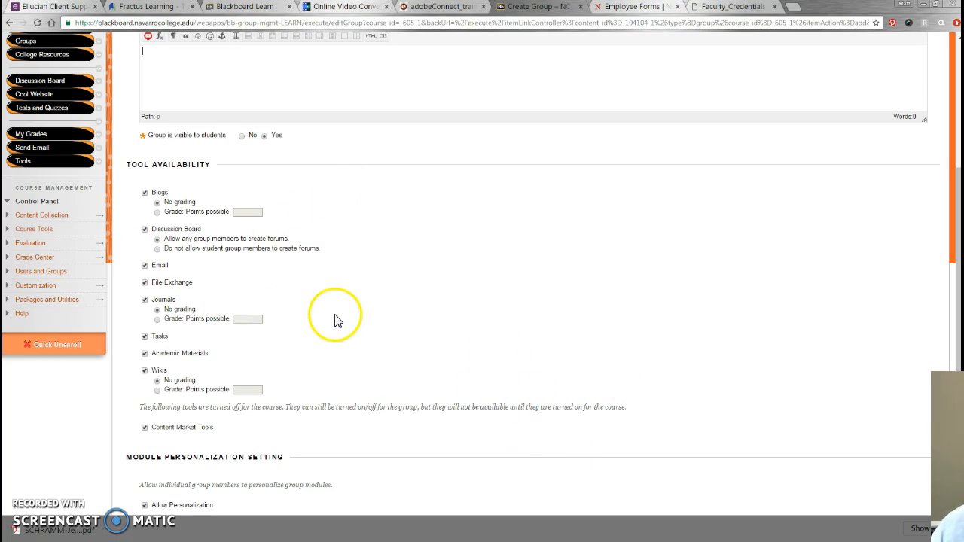
scroll(344, 340, "down", 2)
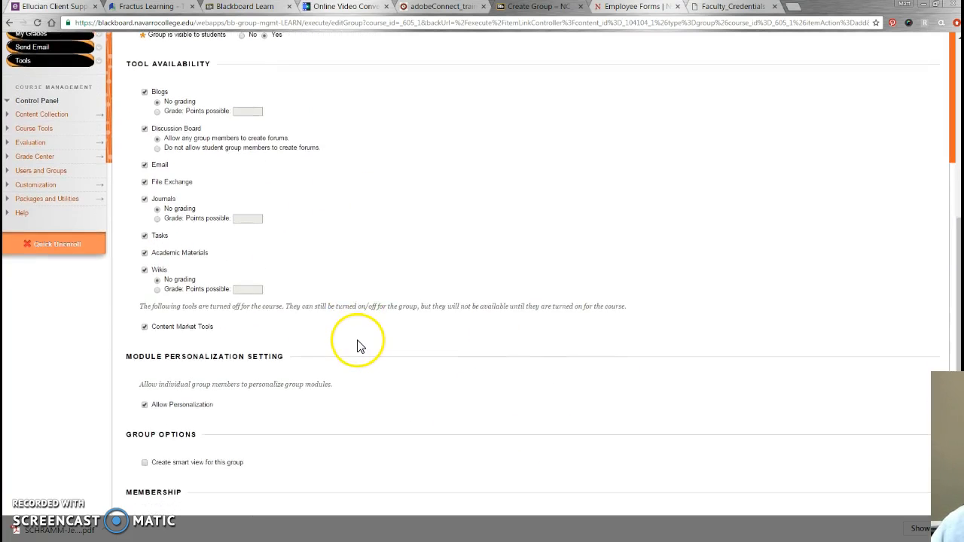
scroll(358, 345, "down", 2)
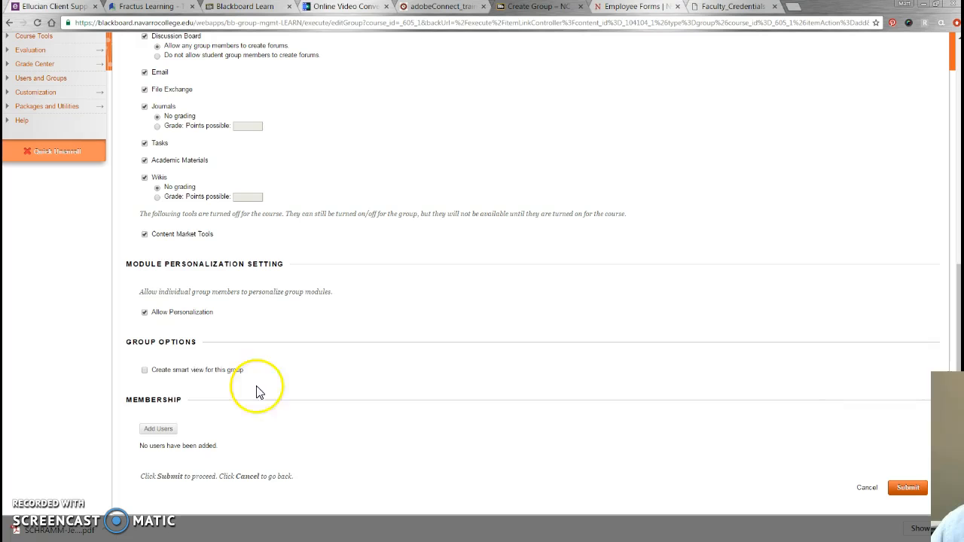
left_click(151, 431)
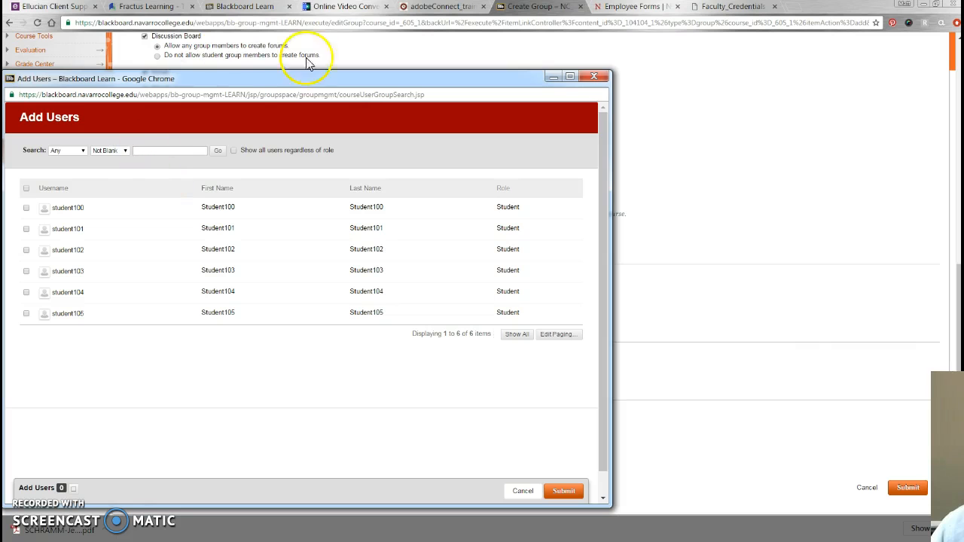
left_click_drag(339, 73, 399, 43)
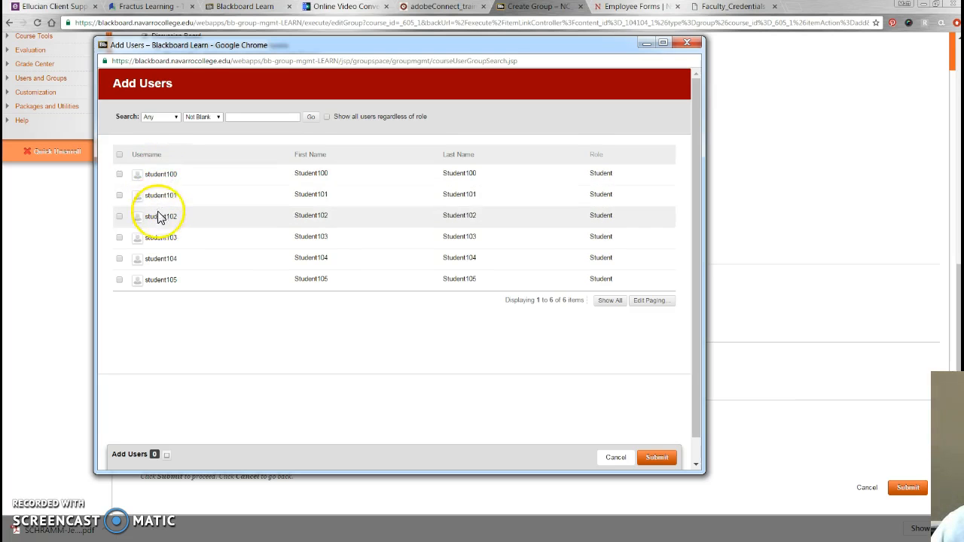
left_click(119, 237)
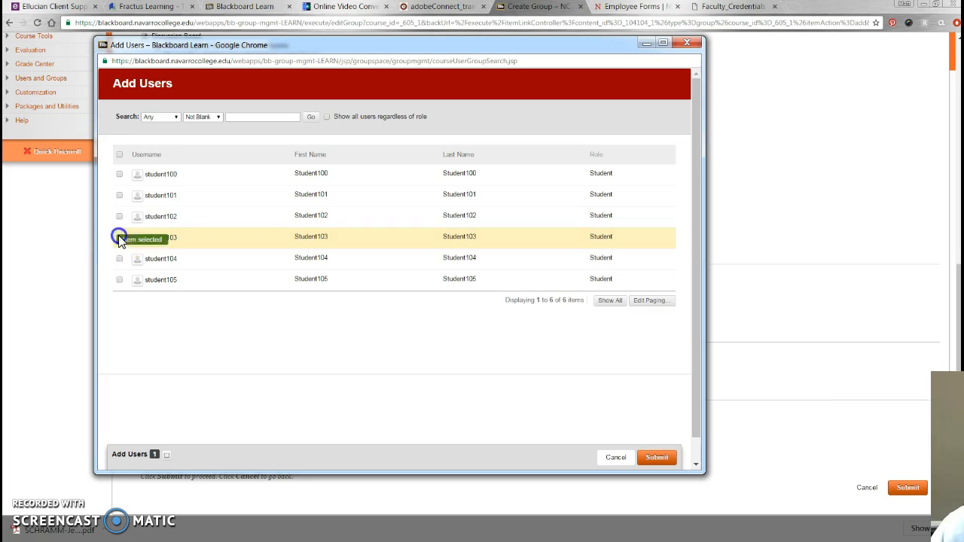
left_click(119, 259)
left_click(119, 279)
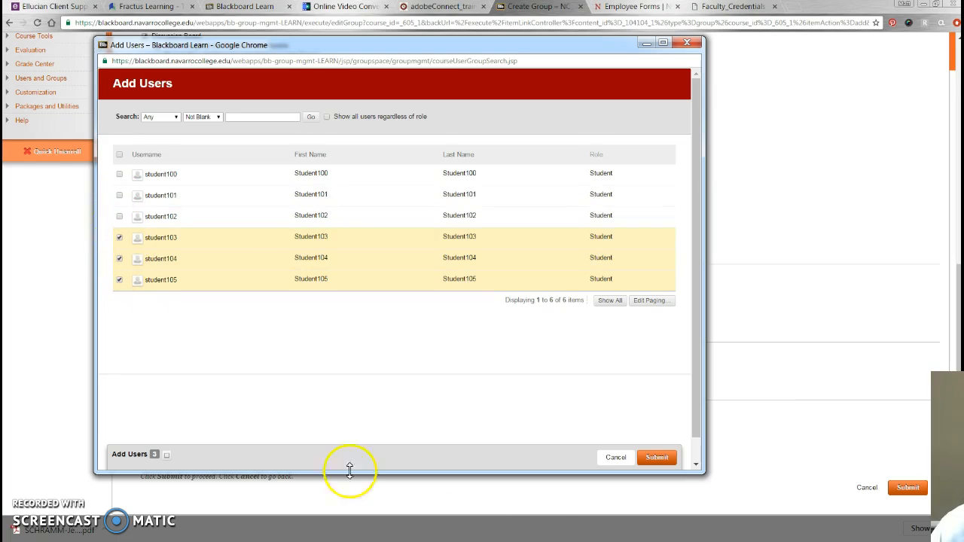
left_click(658, 459)
Step: Submit the new group and create a link to Sample Group 2 in the Groups content area
left_click(910, 487)
left_click(269, 325)
left_click(912, 201)
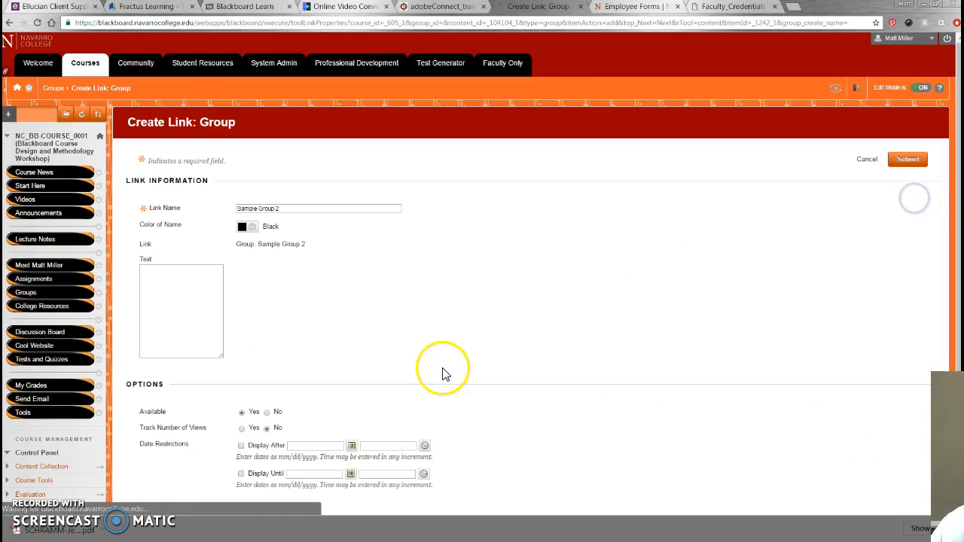
left_click(912, 162)
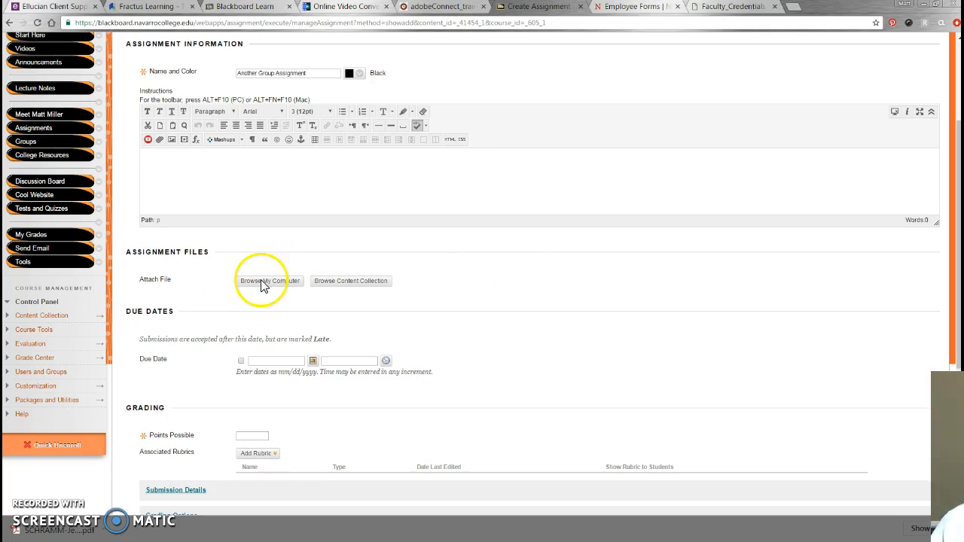
Step: Set the assignment's points possible to 100 and make it a group submission for Sample Group 2 and Sample Group
scroll(681, 334, "down", 3)
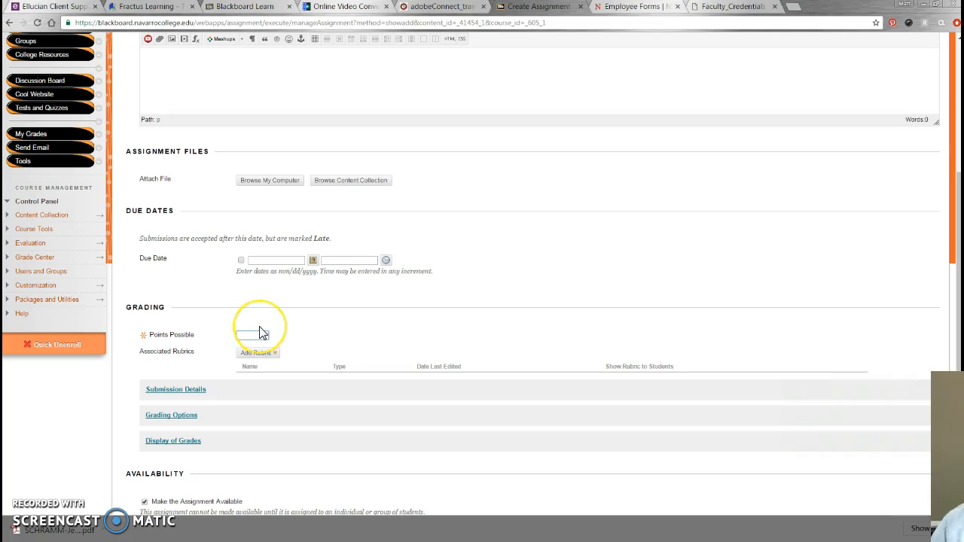
type("100")
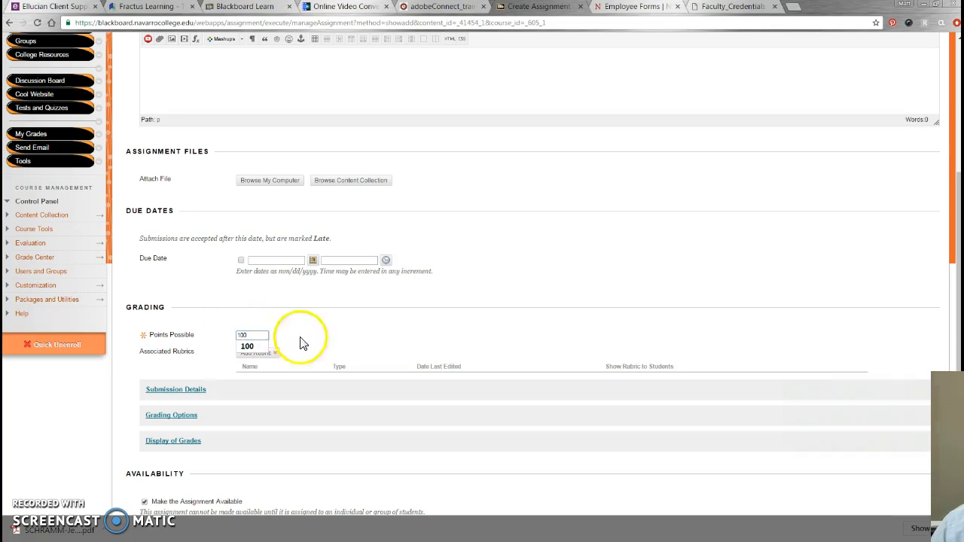
scroll(502, 247, "down", 3)
left_click(364, 165)
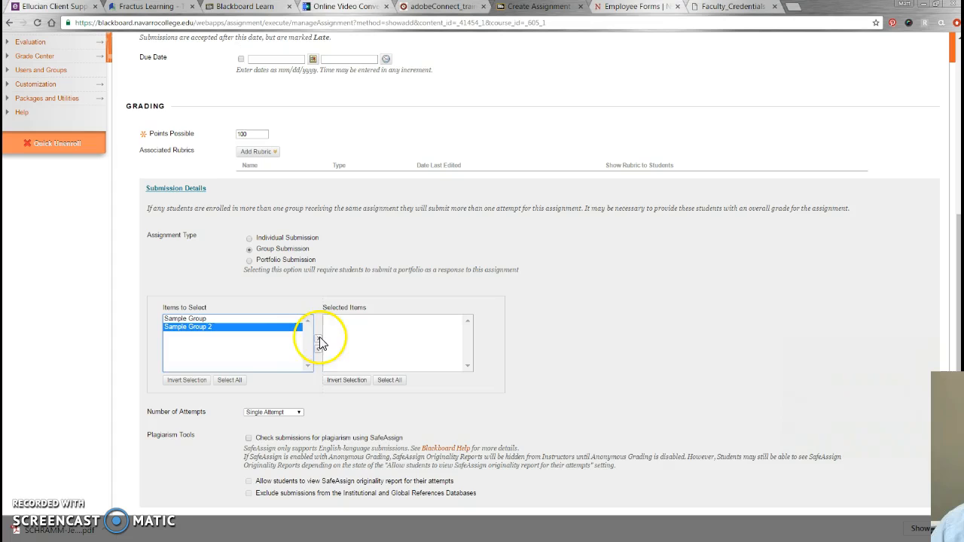
left_click(318, 338)
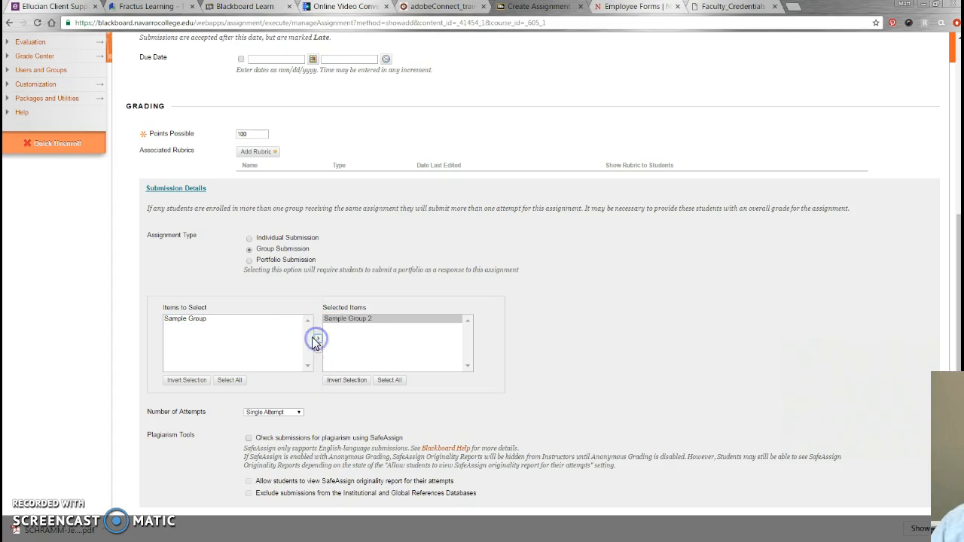
left_click(197, 321)
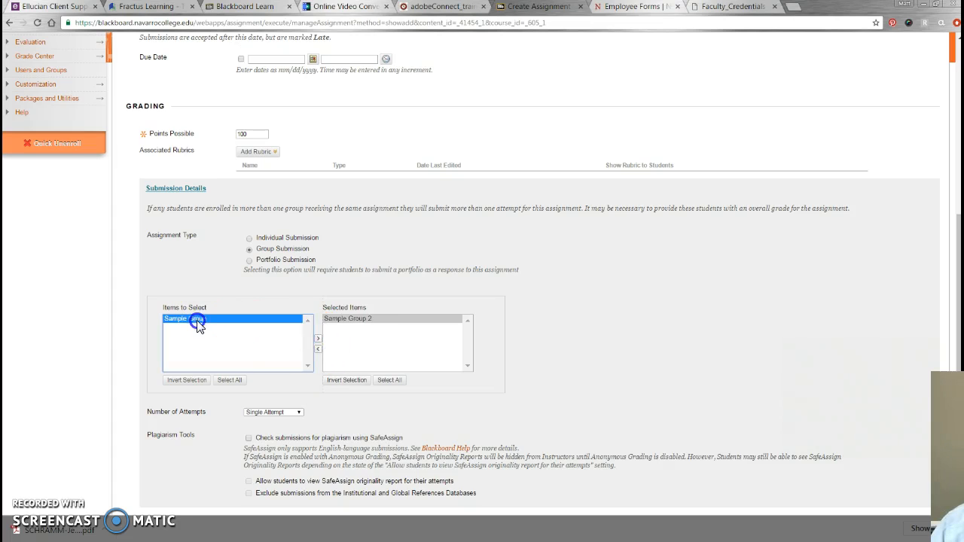
left_click(316, 339)
Step: Review the remaining submission and availability settings and submit the new group assignment
scroll(324, 301, "down", 3)
scroll(624, 198, "up", 1)
scroll(624, 197, "down", 1)
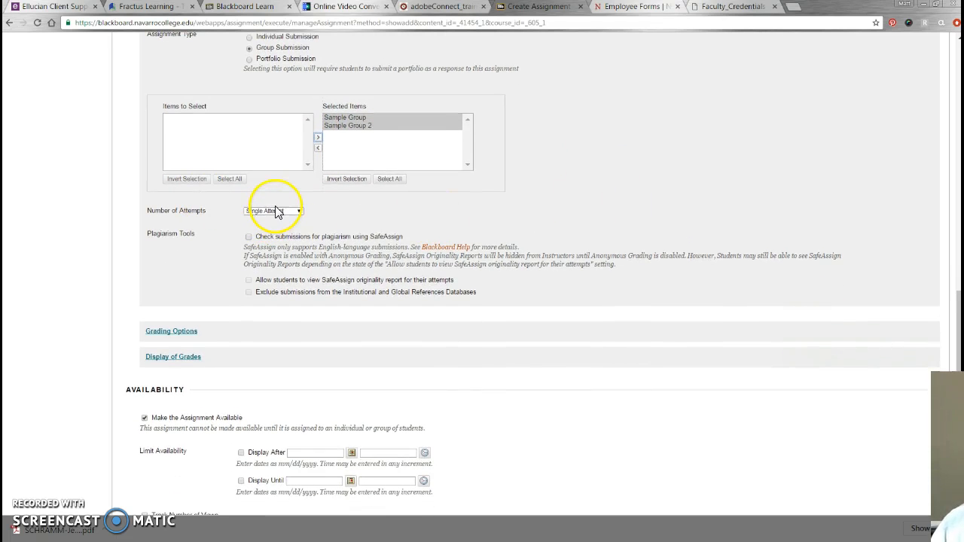
scroll(279, 211, "up", 2)
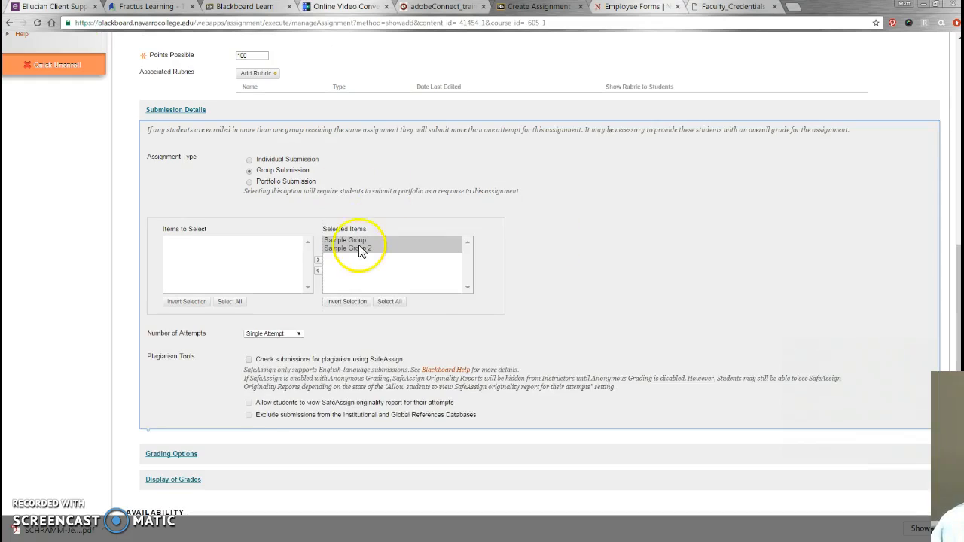
scroll(575, 229, "down", 3)
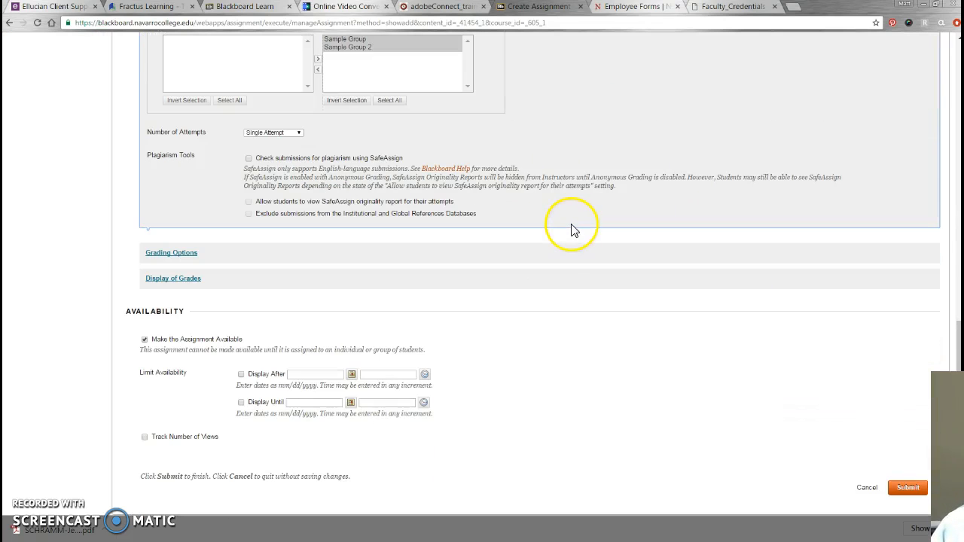
left_click(906, 488)
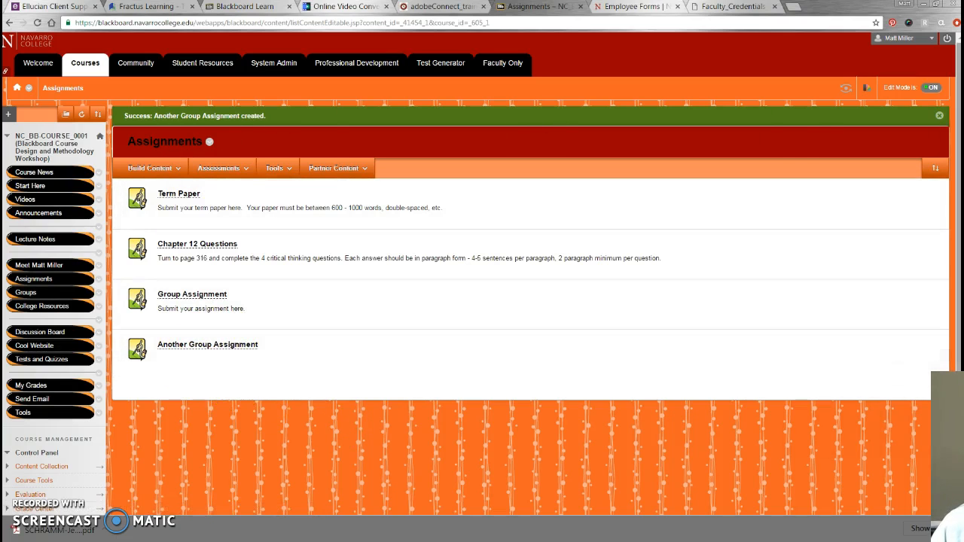
Step: Log out of the instructor account and sign in as a group member with the account password
left_click(947, 38)
type("p")
key("Return")
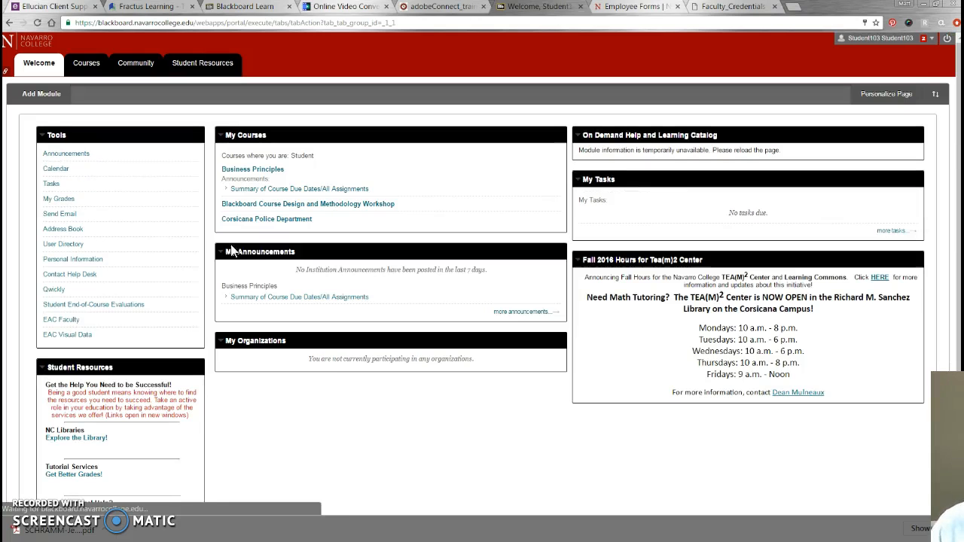
Step: Open Another Group Assignment in the Blackboard Course Design and Methodology Workshop course as the student
left_click(301, 204)
left_click(35, 280)
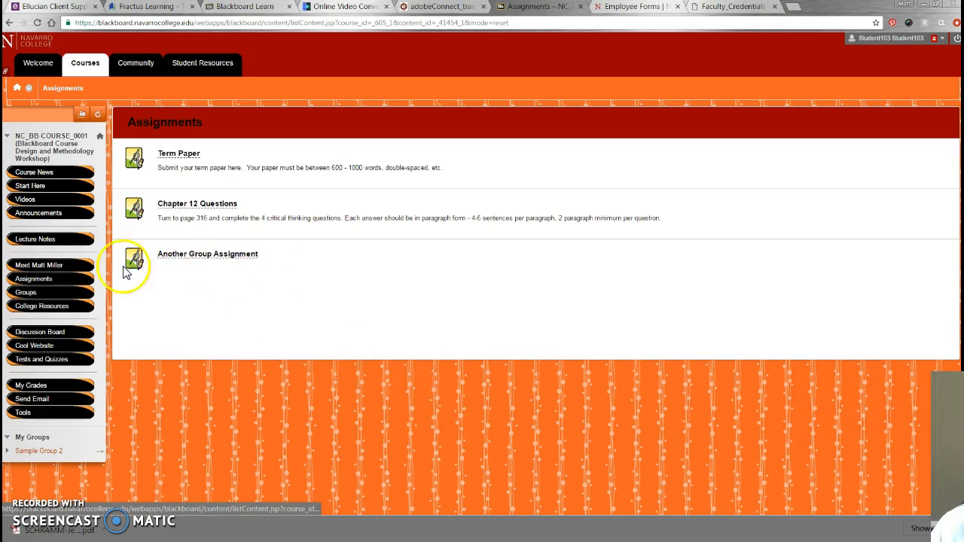
left_click(186, 256)
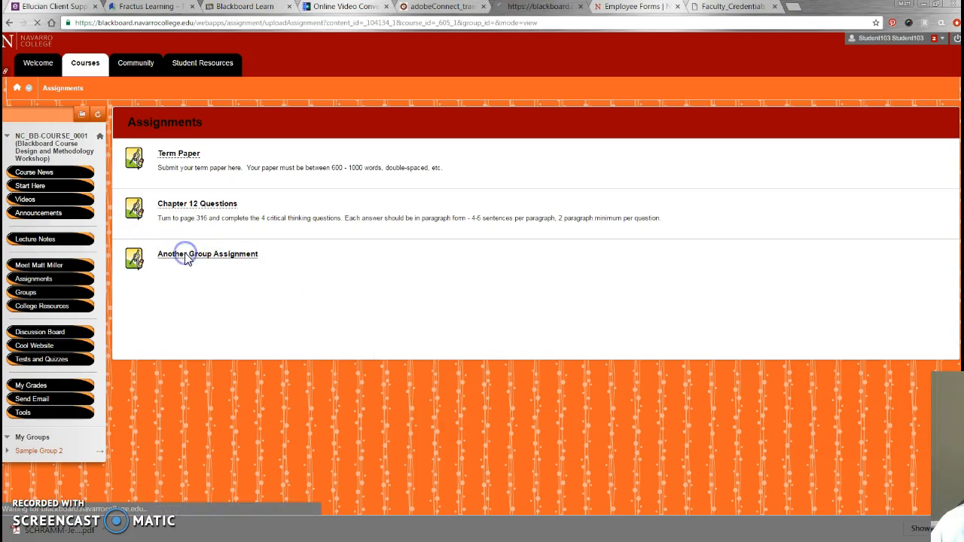
Step: Attach the file THE HISTORY OF HOT AIR BALLOONING from the computer's Desktop to the group assignment submission
scroll(248, 328, "down", 1)
left_click(270, 228)
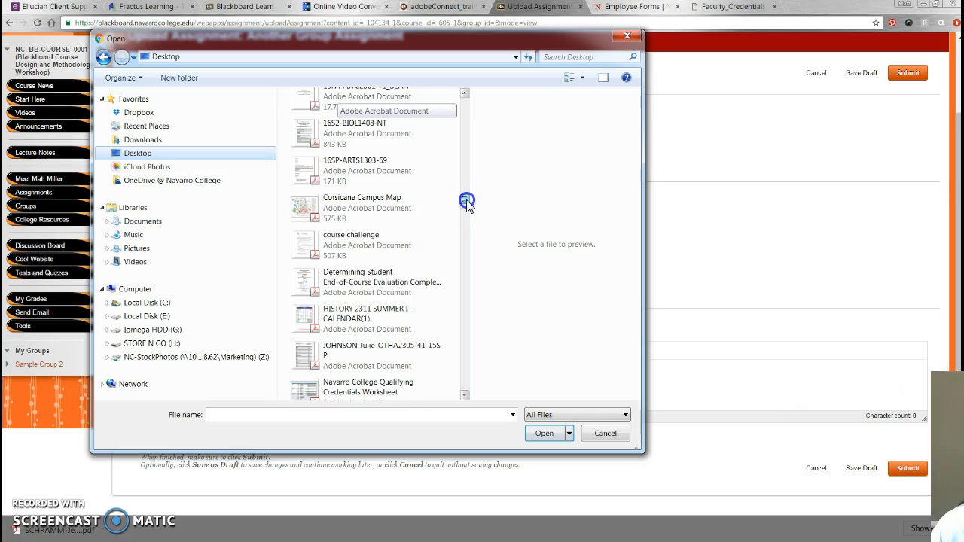
scroll(467, 202, "down", 15)
left_click_drag(466, 223, 467, 294)
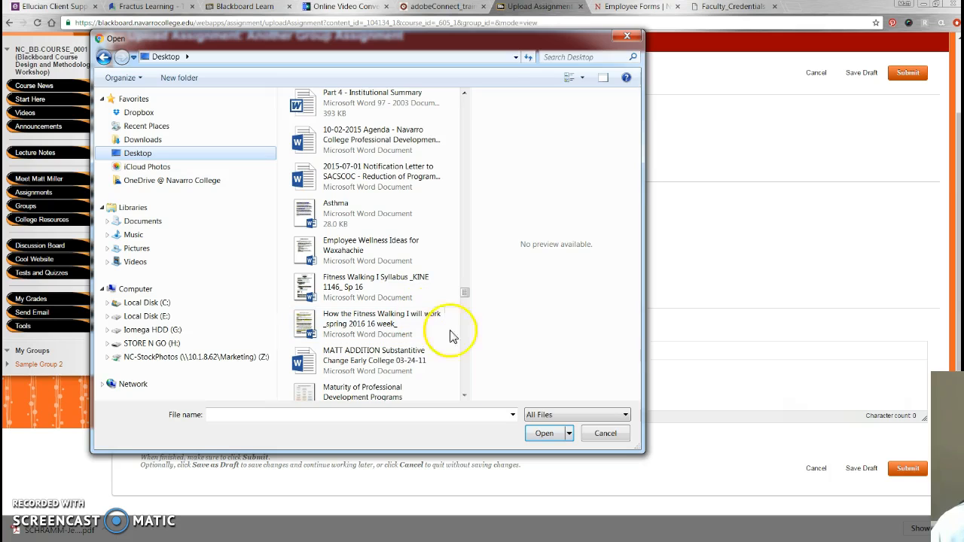
left_click(467, 395)
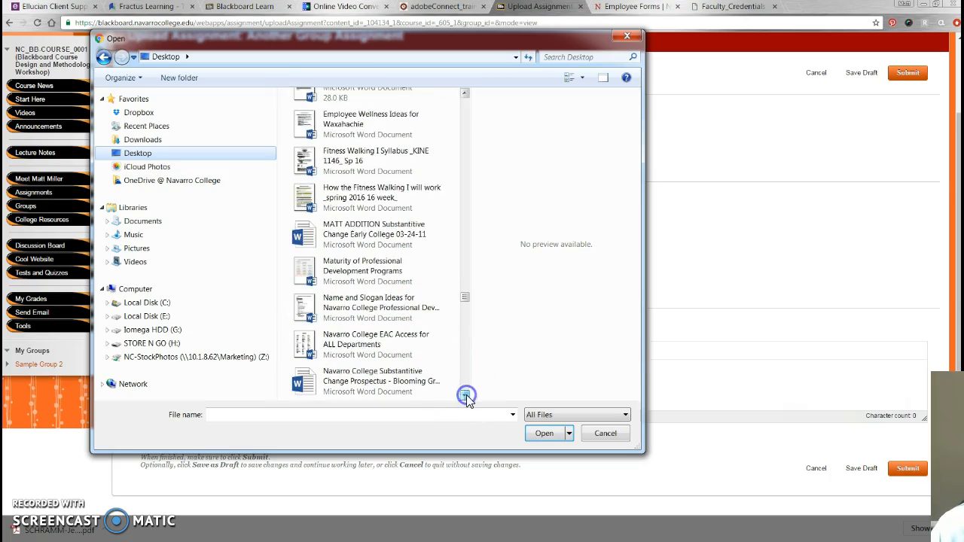
left_click(466, 396)
left_click(467, 396)
left_click(467, 396)
left_click(466, 395)
left_click(466, 396)
left_click(466, 396)
left_click(467, 395)
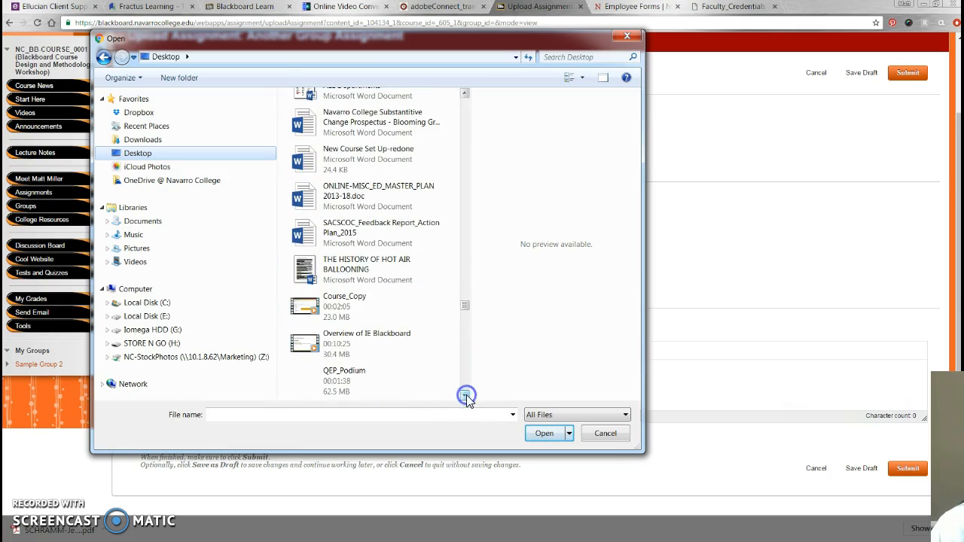
left_click(358, 263)
left_click(544, 435)
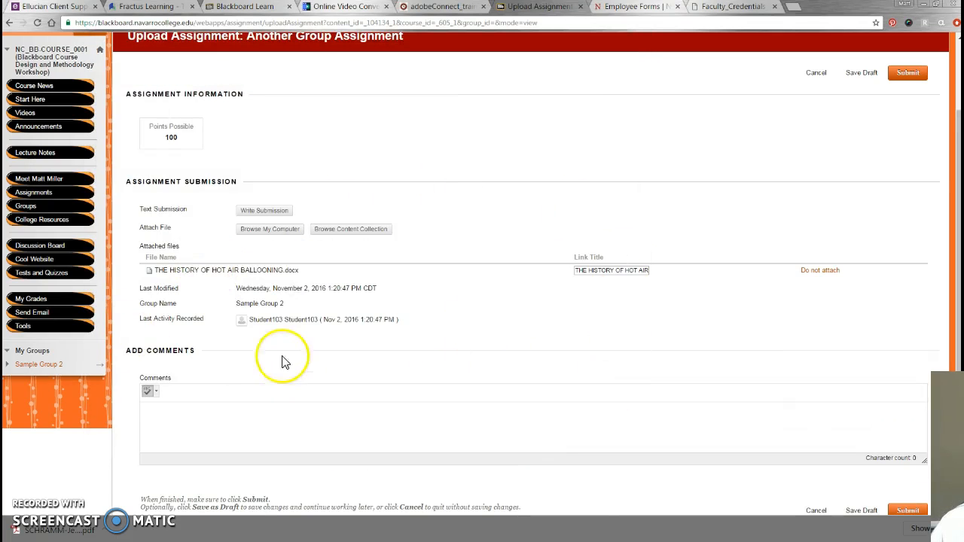
Step: Add the comment "Please accept this submission on behalf of Group 2" and submit the group assignment, confirming the submission
scroll(465, 324, "down", 1)
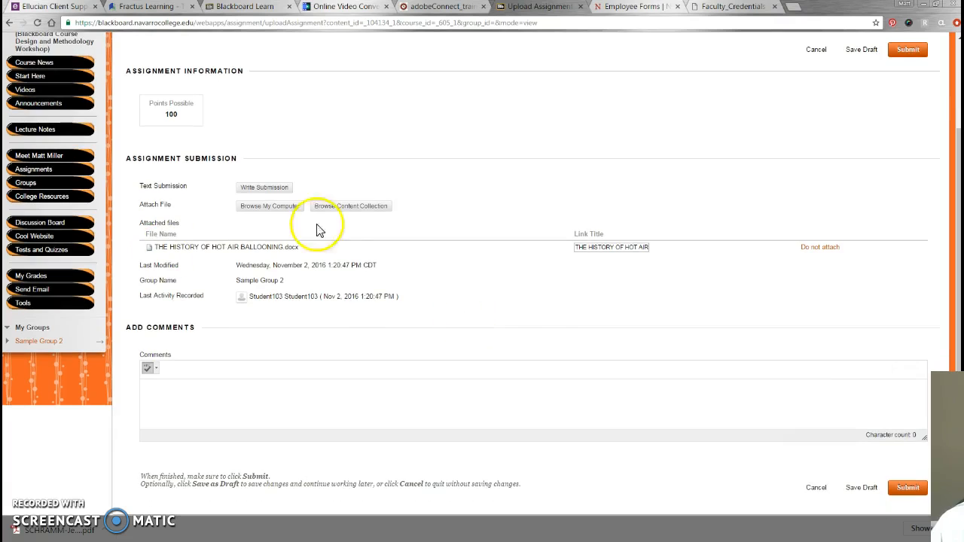
left_click(238, 410)
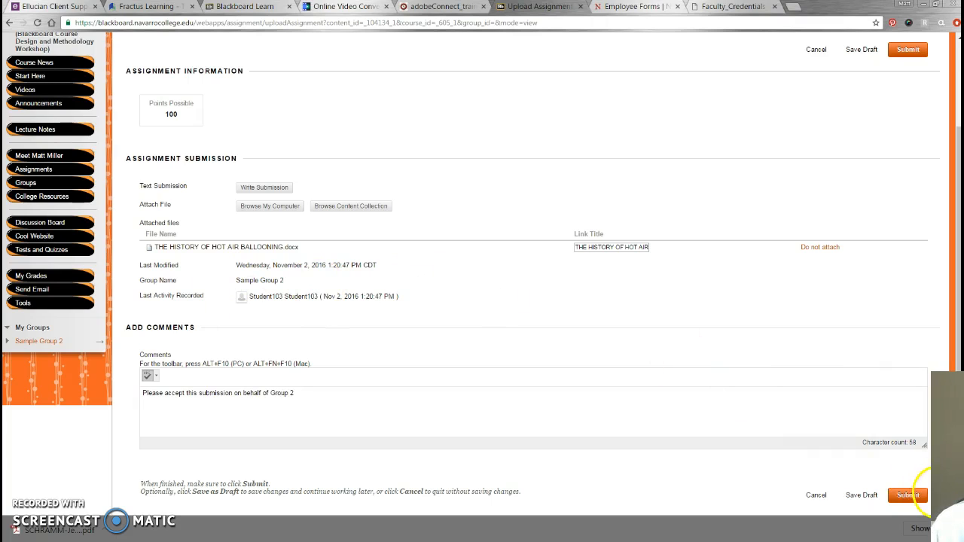
left_click(914, 496)
left_click(523, 85)
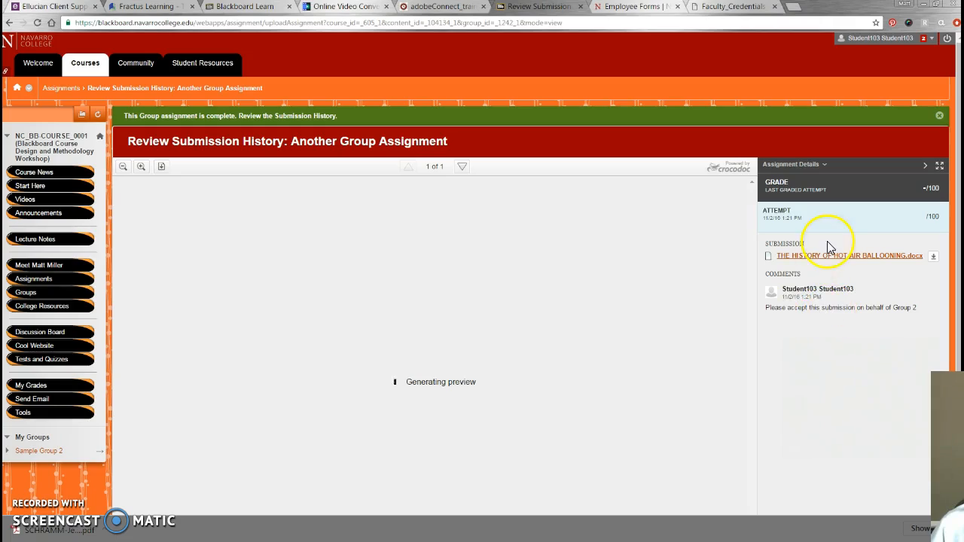
Step: Review the submitted document's preview and the attempt details in the submission history of Another Group Assignment
scroll(249, 252, "down", 1)
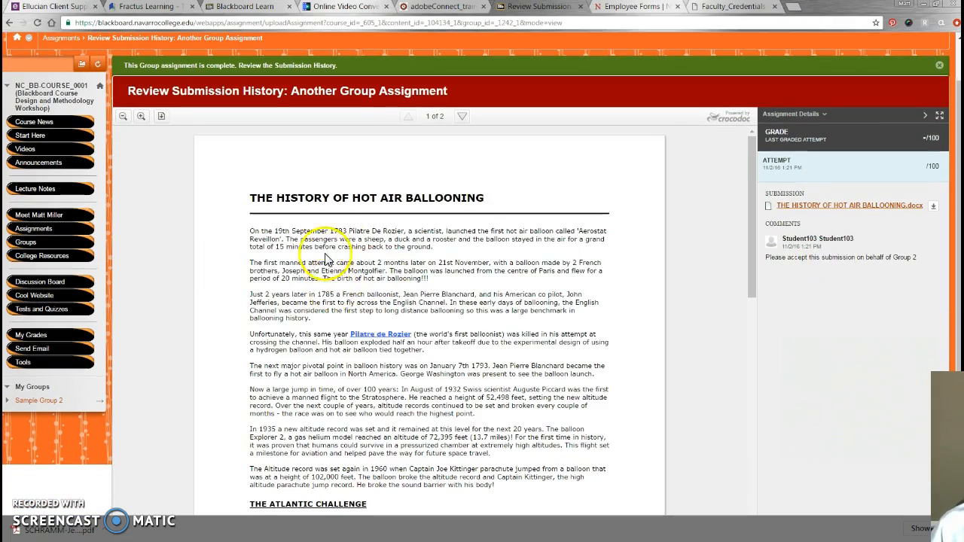
scroll(387, 280, "down", 2)
scroll(394, 296, "down", 3)
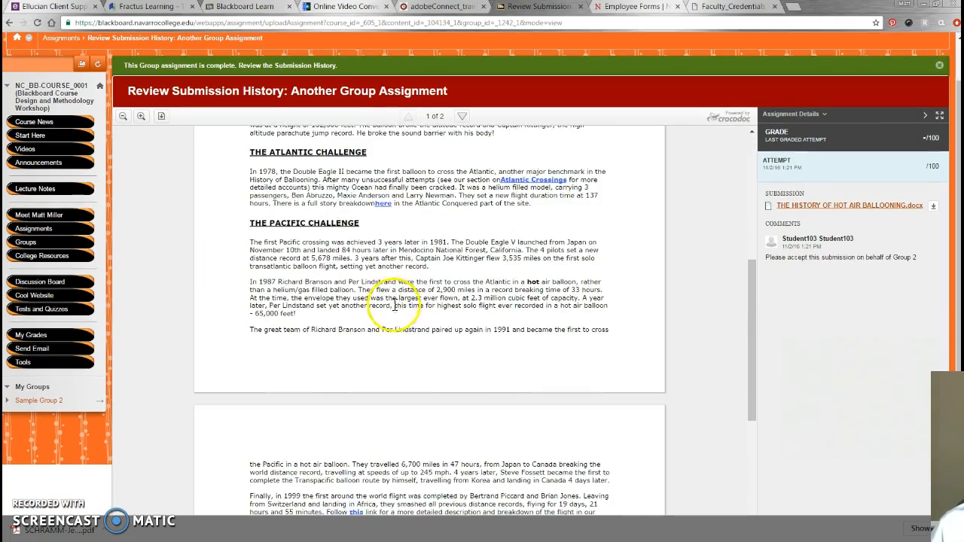
scroll(444, 332, "up", 1)
scroll(490, 355, "up", 3)
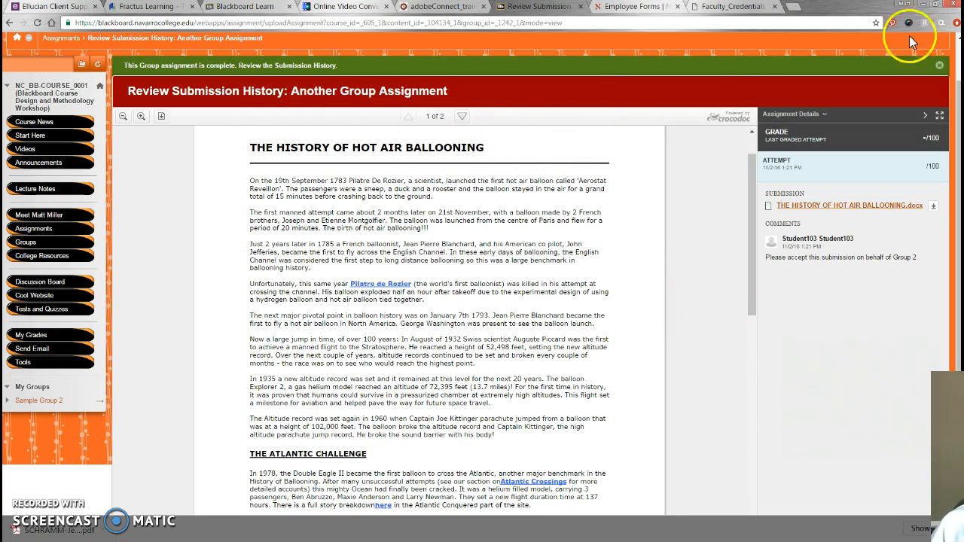
scroll(387, 334, "up", 1)
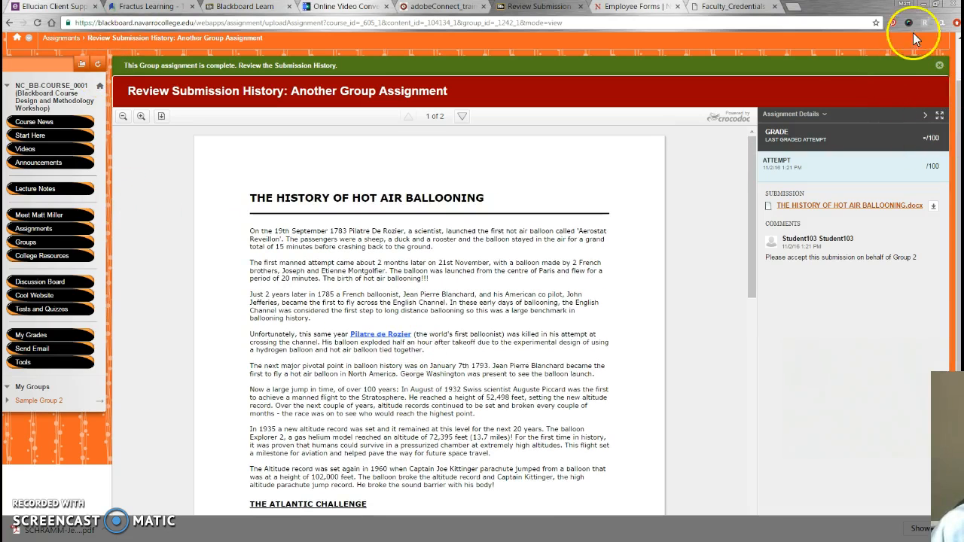
scroll(84, 139, "up", 1)
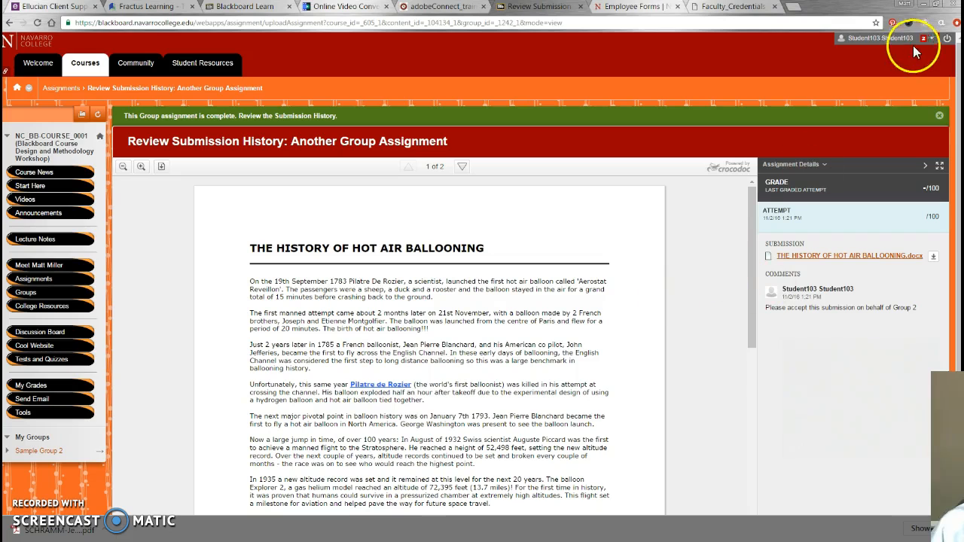
Step: Log out of the student account and sign in as a different group member with that member's username and password
left_click(951, 41)
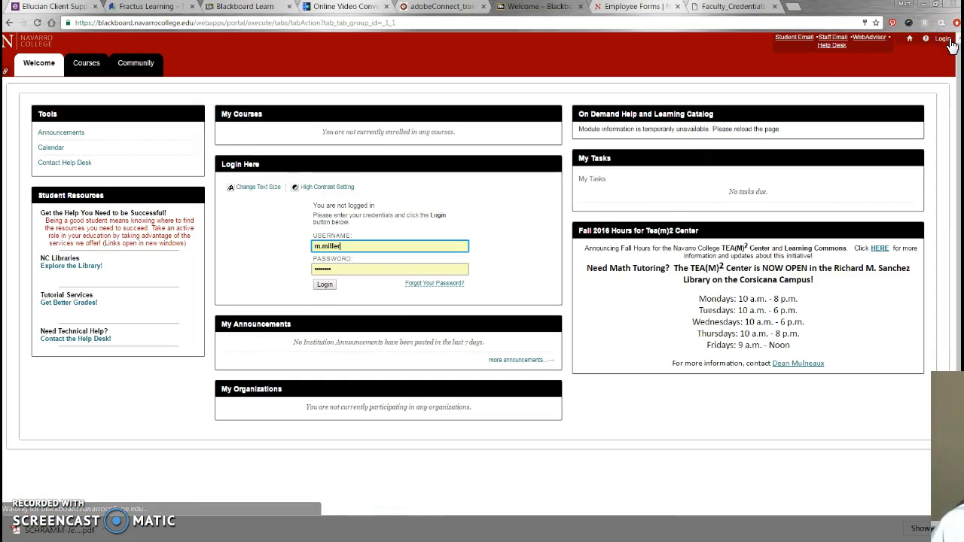
left_click(346, 246)
key("ctrl+a")
type("s")
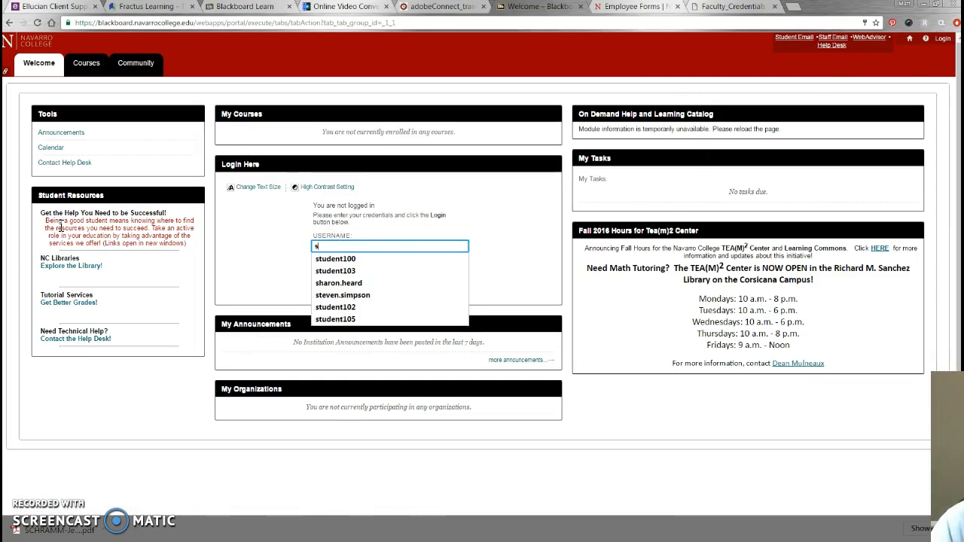
type("tudent105")
key("Tab")
type("s")
key("Return")
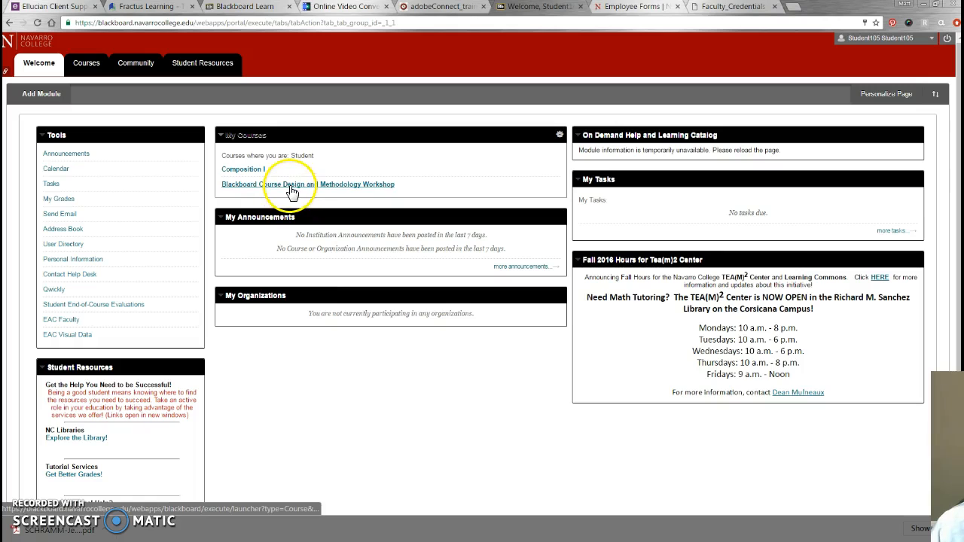
Step: Open the Blackboard Course Design and Methodology Workshop course and check the status of Another Group Assignment in the student's grades
left_click(291, 187)
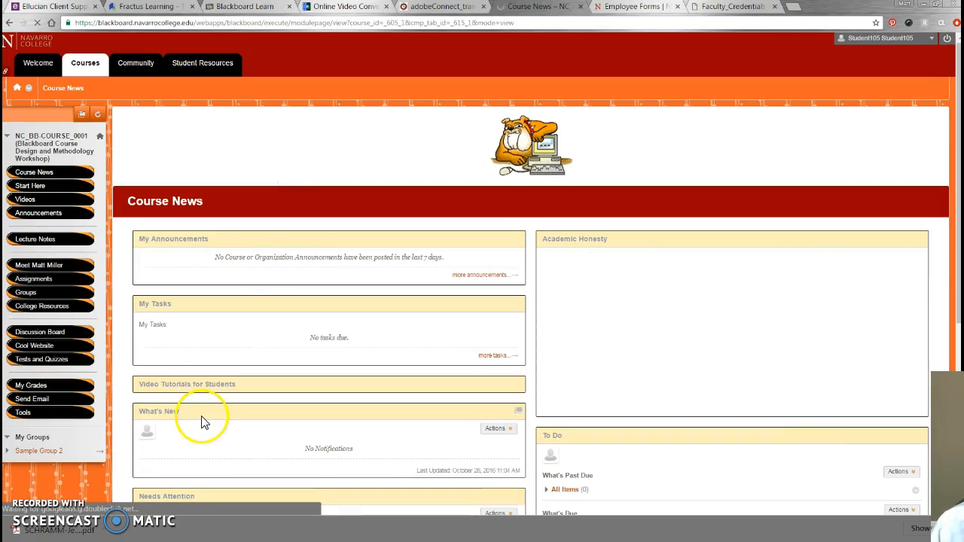
scroll(41, 331, "down", 1)
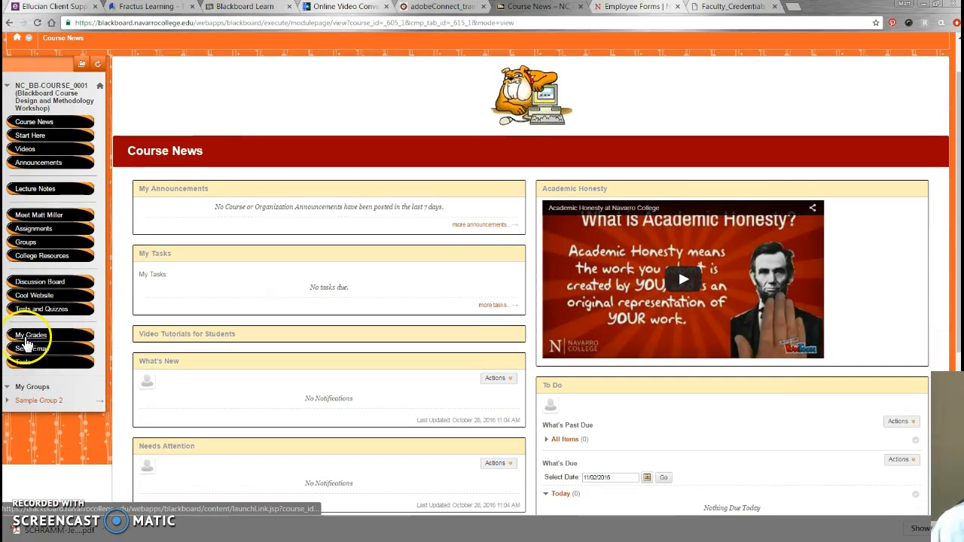
left_click(28, 336)
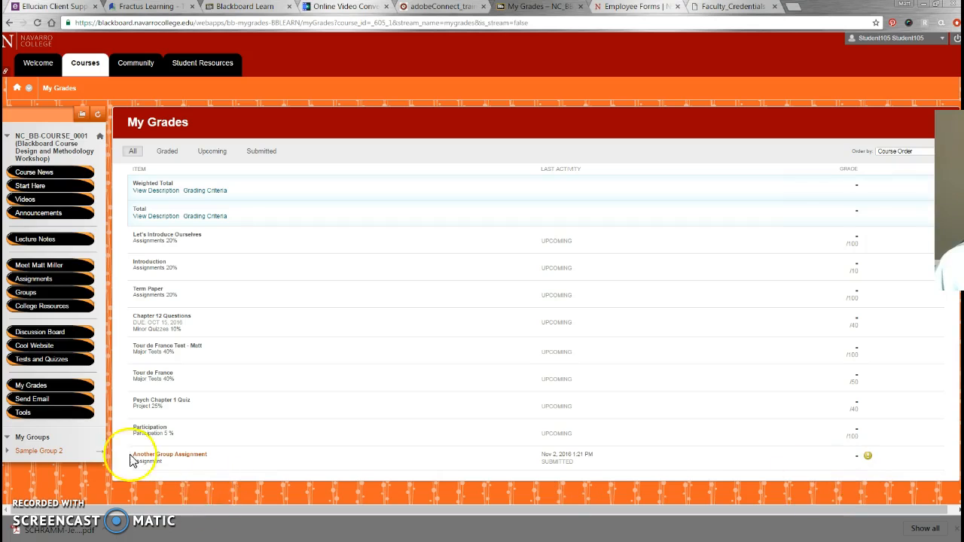
mouse_move(869, 457)
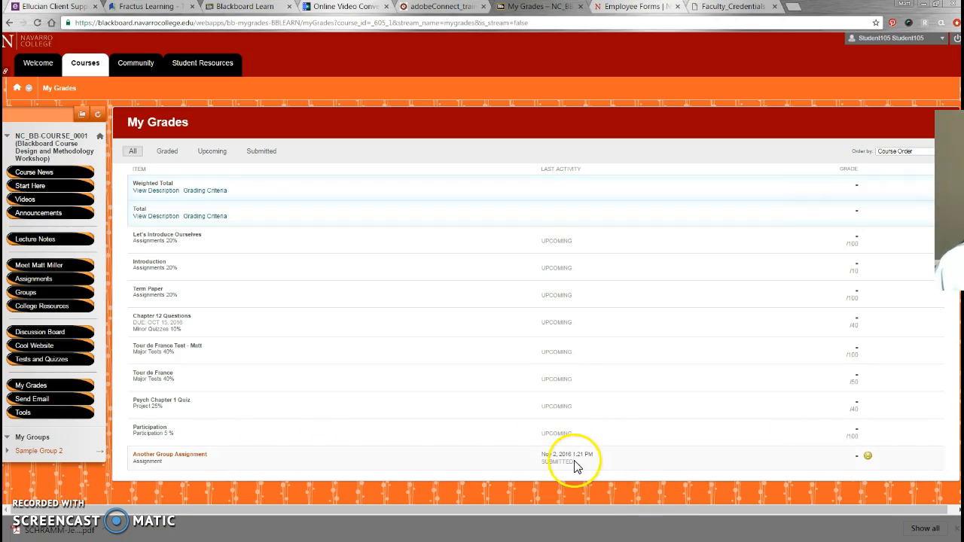
Step: Open Another Group Assignment from the course assignments and examine the submitted document, comment and attempt as the second group member
left_click(28, 282)
left_click(202, 258)
scroll(467, 422, "down", 3)
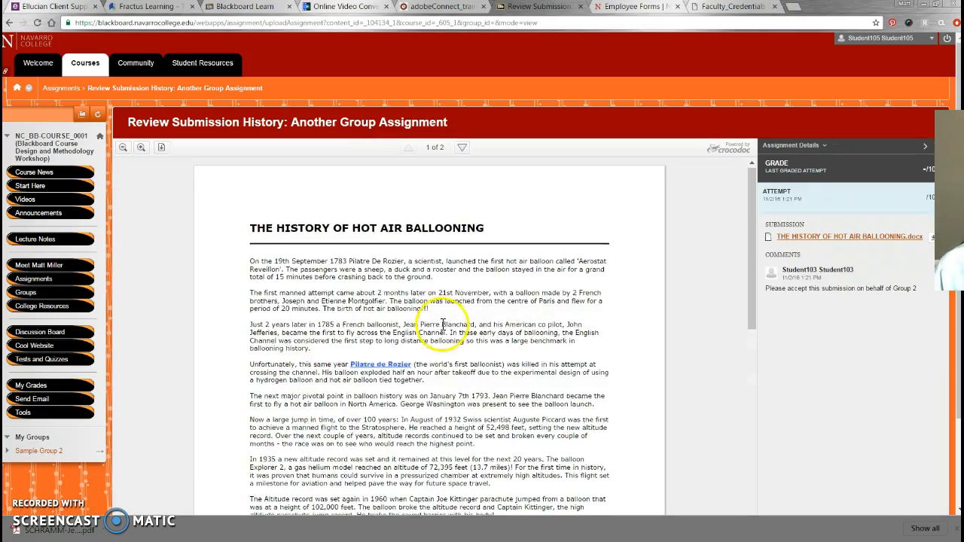
scroll(482, 432, "up", 3)
scroll(473, 396, "down", 5)
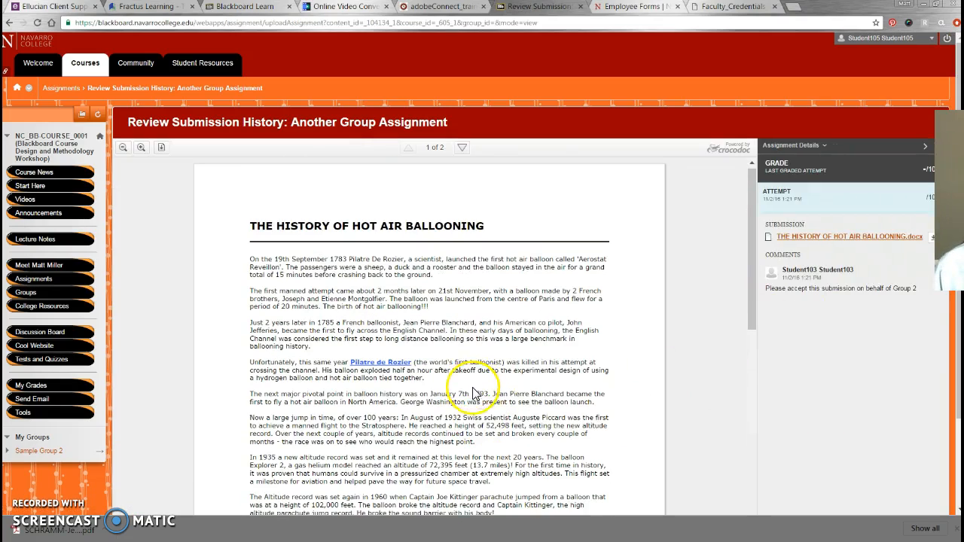
scroll(469, 405, "down", 4)
scroll(463, 419, "up", 8)
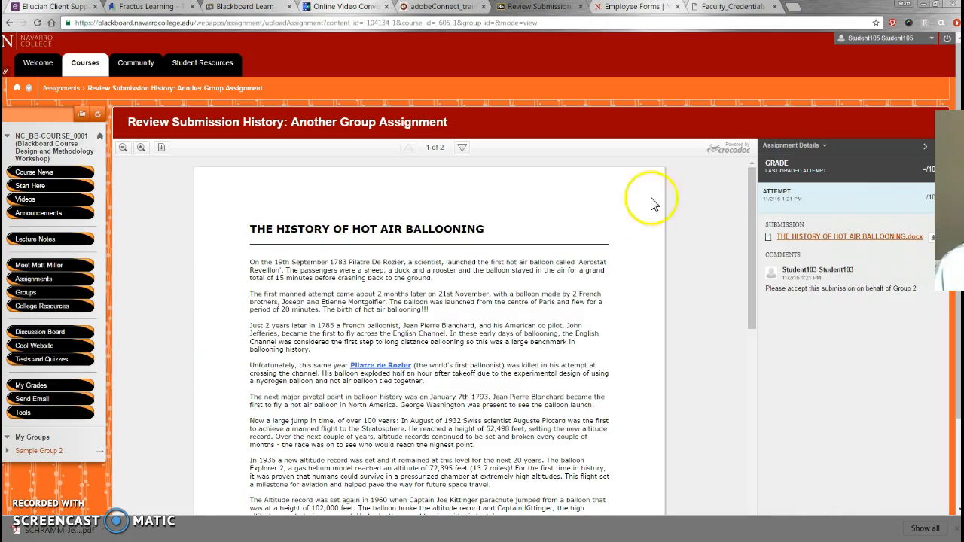
scroll(638, 392, "down", 3)
scroll(637, 392, "up", 3)
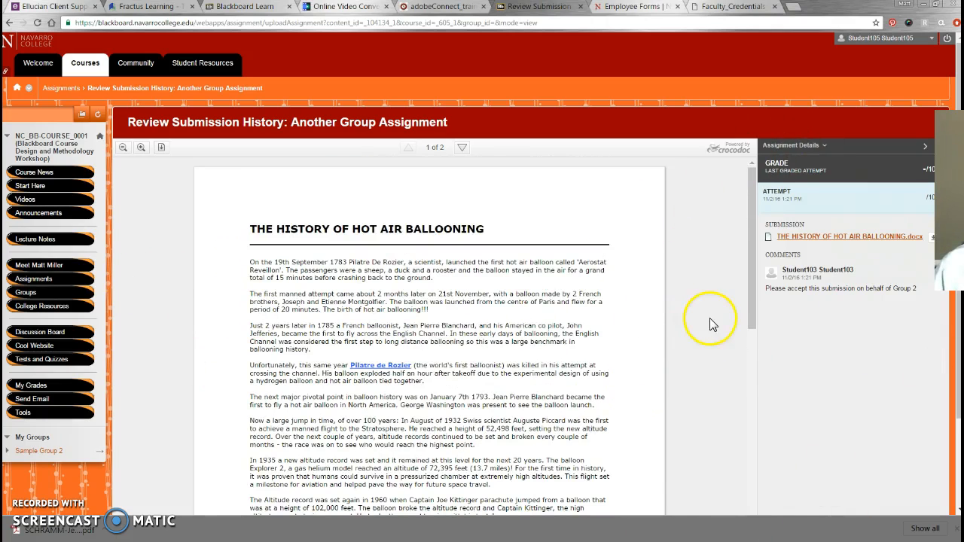
left_click(150, 226)
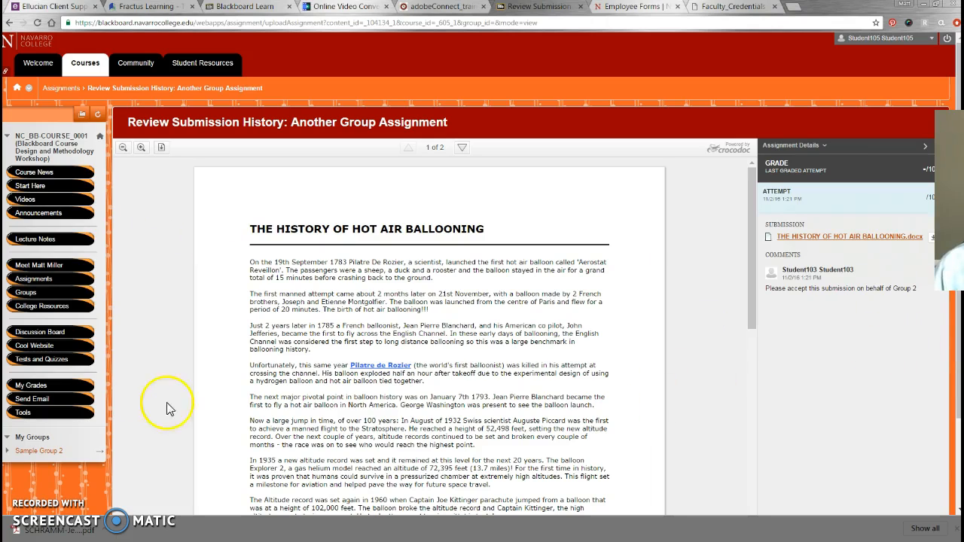